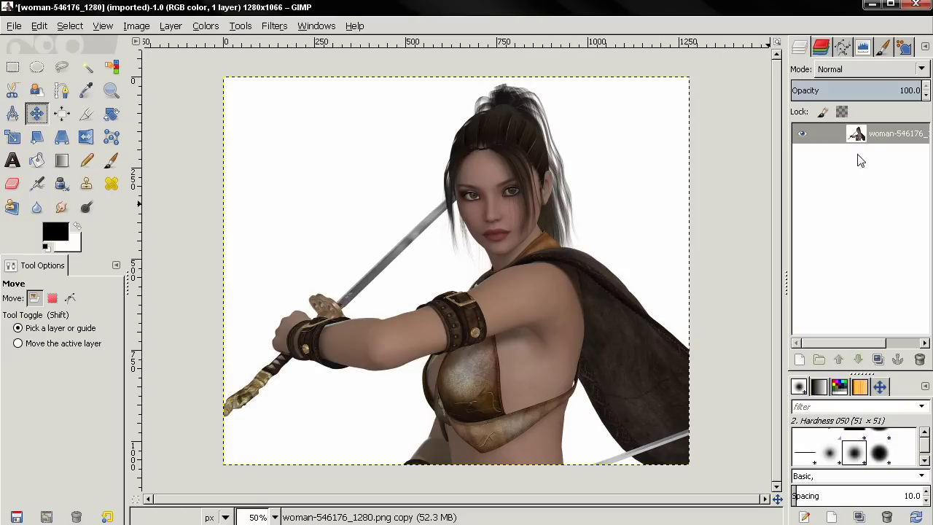
Step: Duplicate the woman photo layer twice and select the top copy
{"action": "left_click", "coordinate": [878, 360]}
{"action": "left_click", "coordinate": [878, 359]}
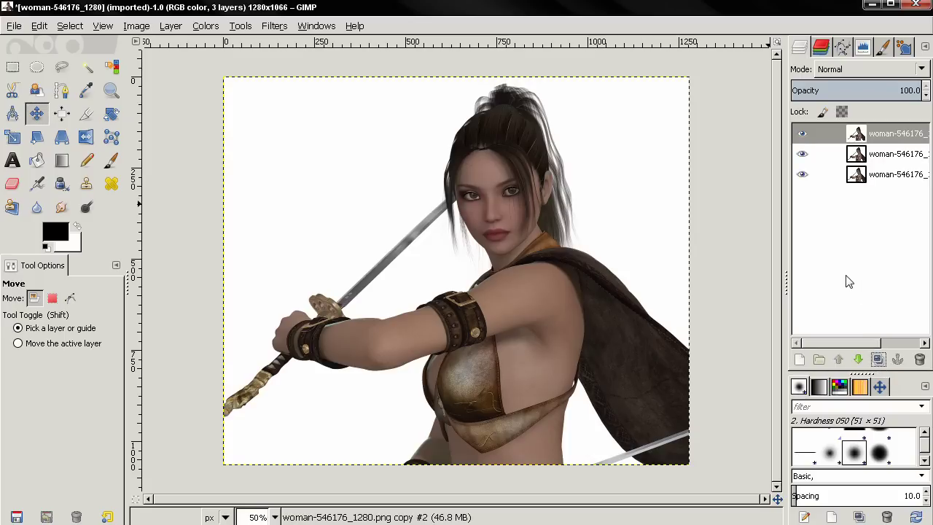
{"action": "left_click", "coordinate": [812, 134]}
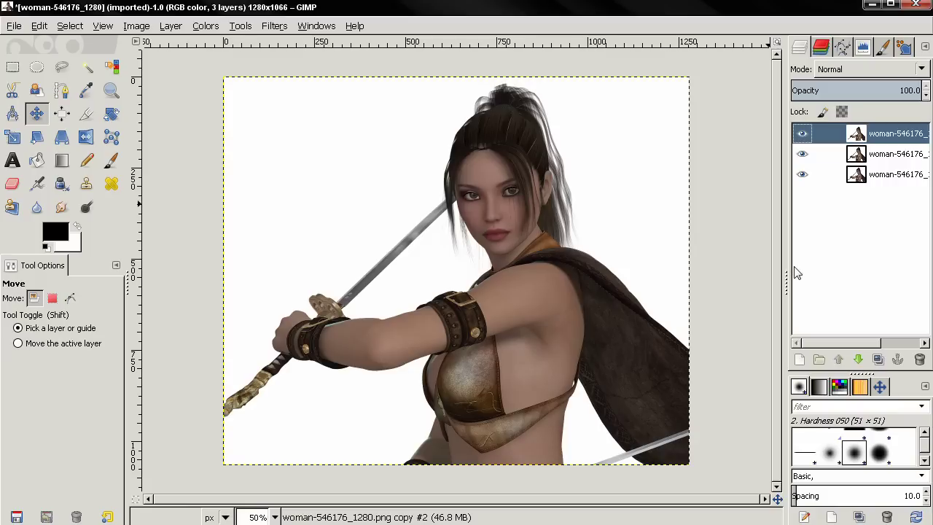
Step: Desaturate the top layer copy with Hue-Saturation at saturation -100
{"action": "left_click", "coordinate": [205, 25]}
{"action": "left_click", "coordinate": [222, 59]}
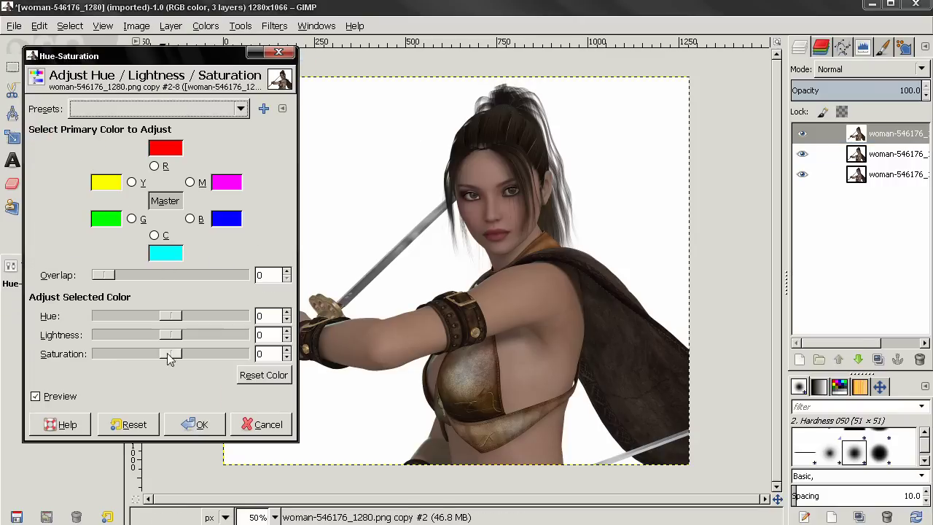
{"action": "left_click_drag", "start_coordinate": [172, 355], "coordinate": [86, 356]}
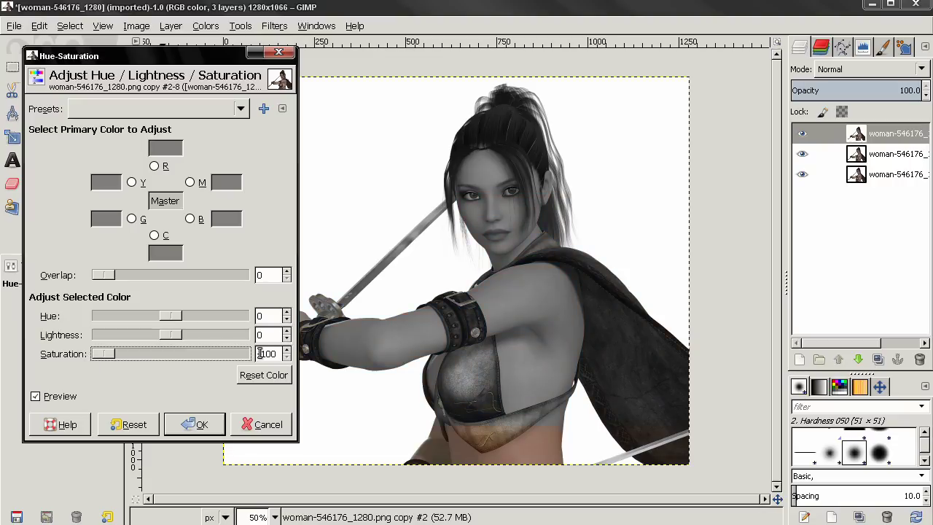
{"action": "left_click", "coordinate": [199, 424]}
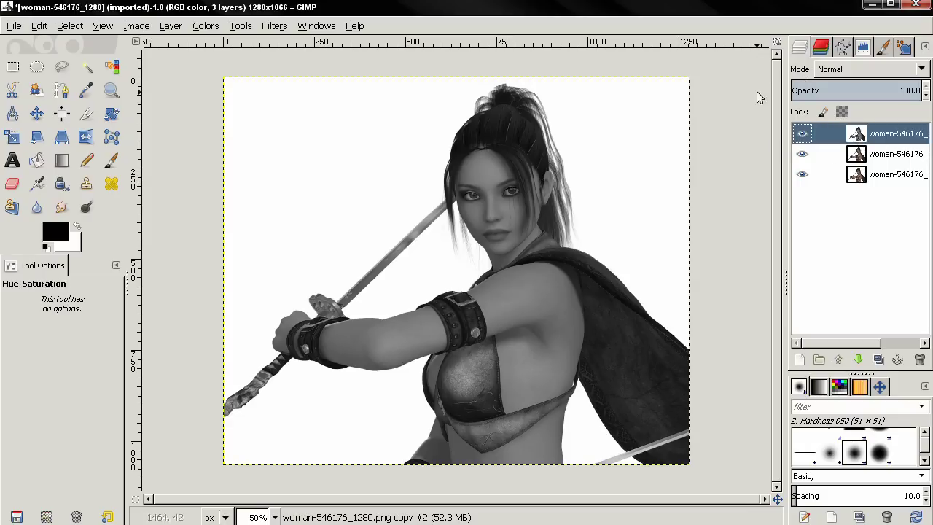
Step: Set the top layer's blend mode to Saturation and the middle copy's mode to Dodge
{"action": "left_click", "coordinate": [847, 71]}
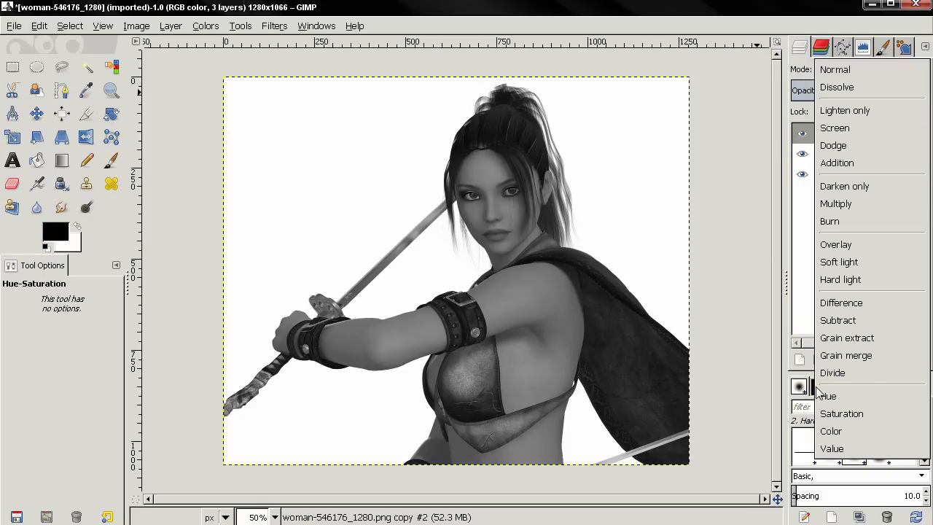
{"action": "left_click", "coordinate": [851, 415]}
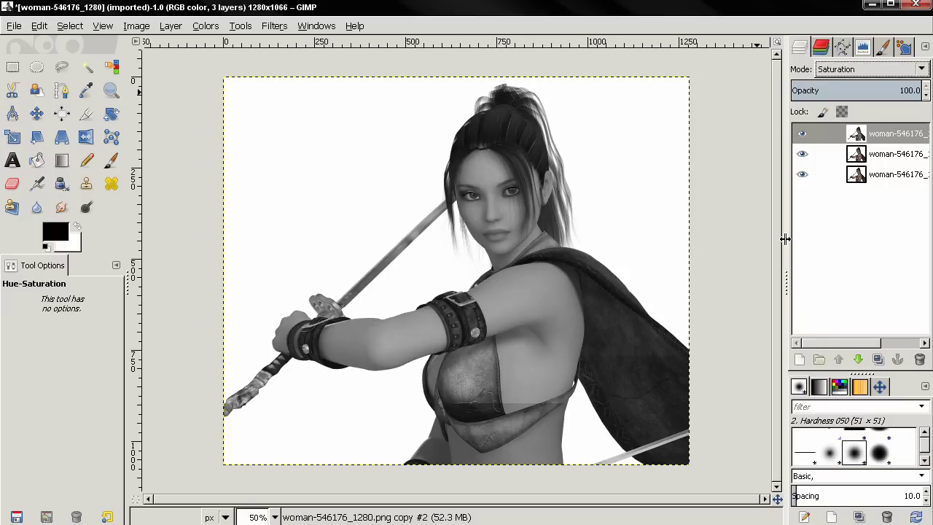
{"action": "left_click", "coordinate": [866, 156]}
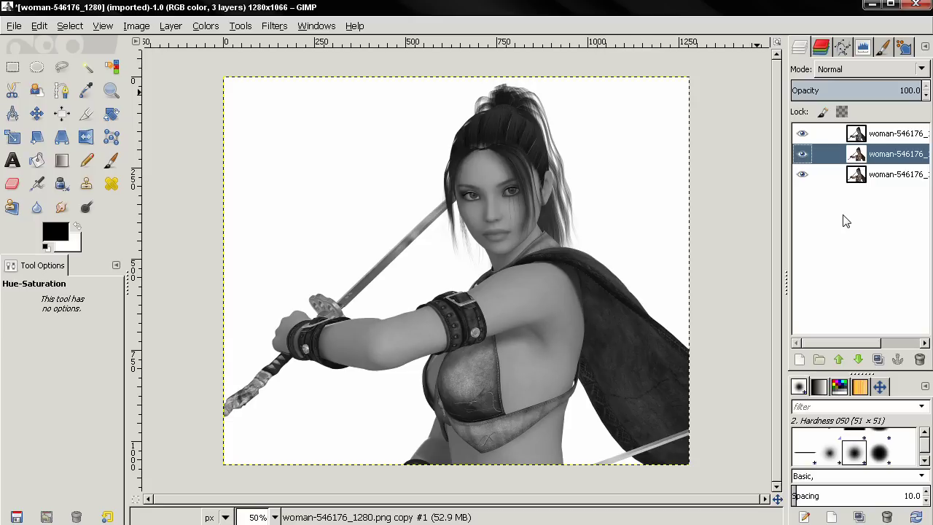
{"action": "left_click", "coordinate": [857, 71]}
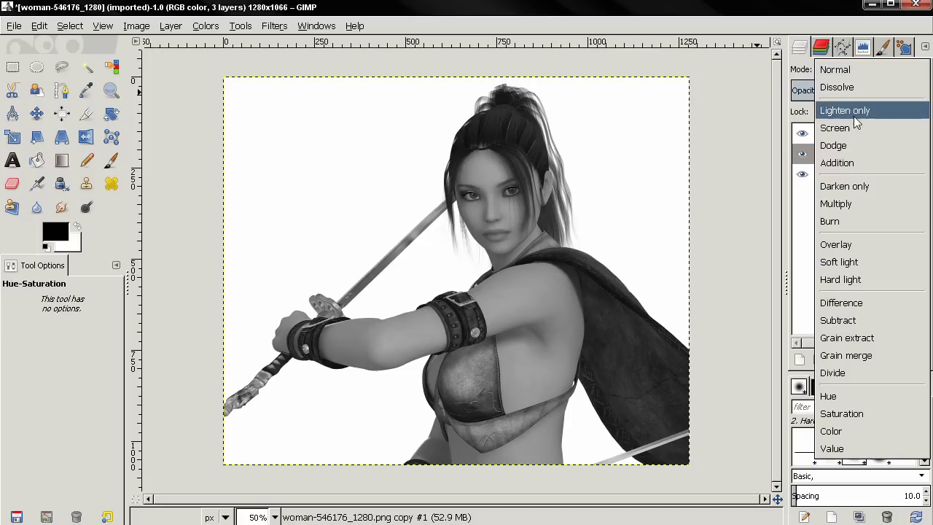
{"action": "left_click", "coordinate": [833, 145]}
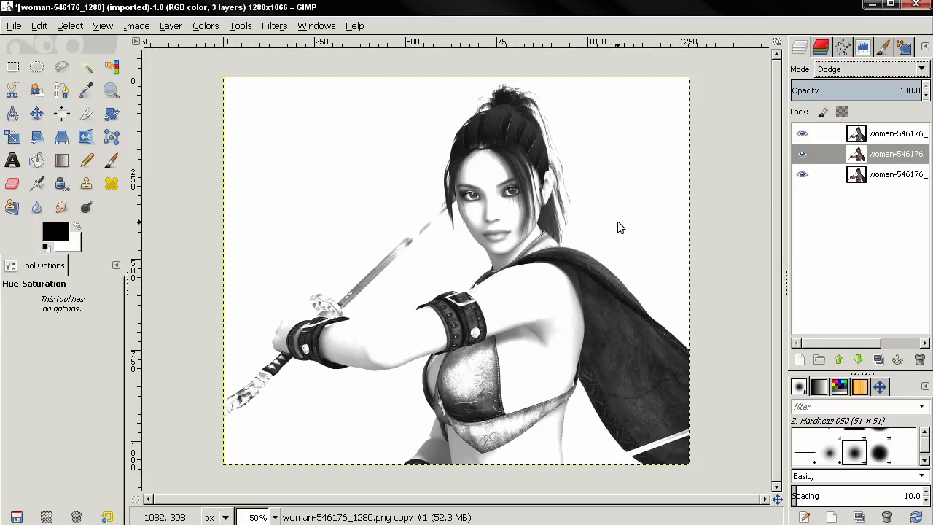
{"action": "left_click", "coordinate": [853, 163]}
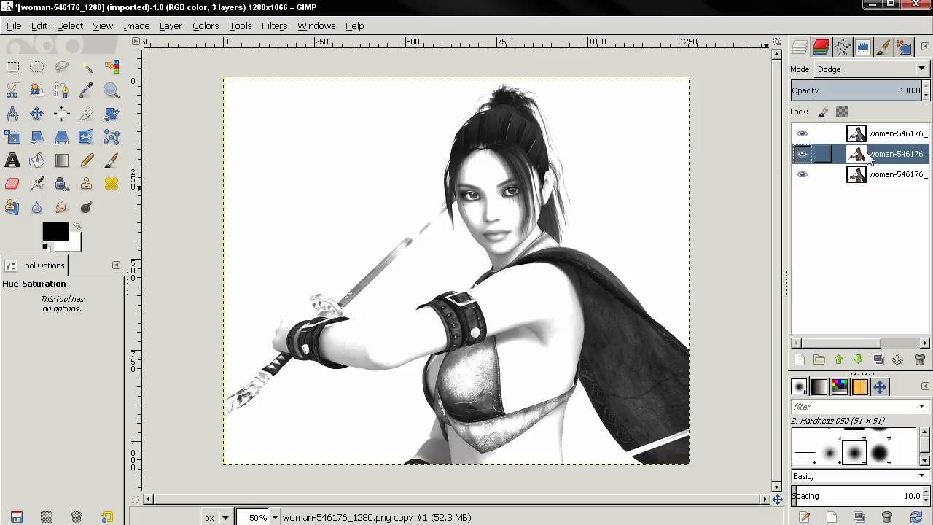
Step: Invert the colours of the middle Dodge layer
{"action": "left_click", "coordinate": [206, 26]}
{"action": "left_click", "coordinate": [220, 191]}
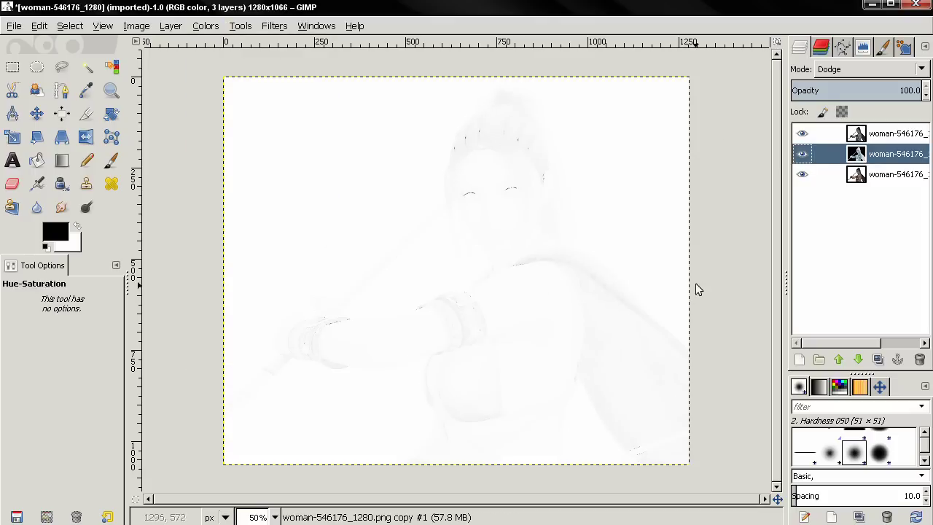
{"action": "left_click", "coordinate": [276, 26]}
Step: Apply a Gaussian Blur with 15 px horizontal and vertical radius to the inverted layer
{"action": "mouse_move", "coordinate": [323, 95]}
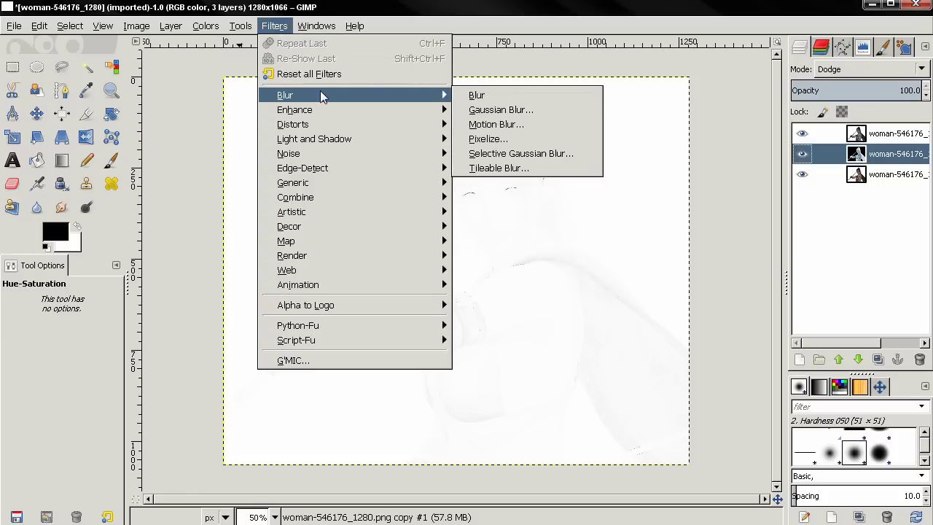
{"action": "left_click", "coordinate": [509, 109]}
{"action": "left_click_drag", "start_coordinate": [515, 210], "coordinate": [279, 120]}
{"action": "triple_click", "coordinate": [231, 355]}
{"action": "type", "text": "15"}
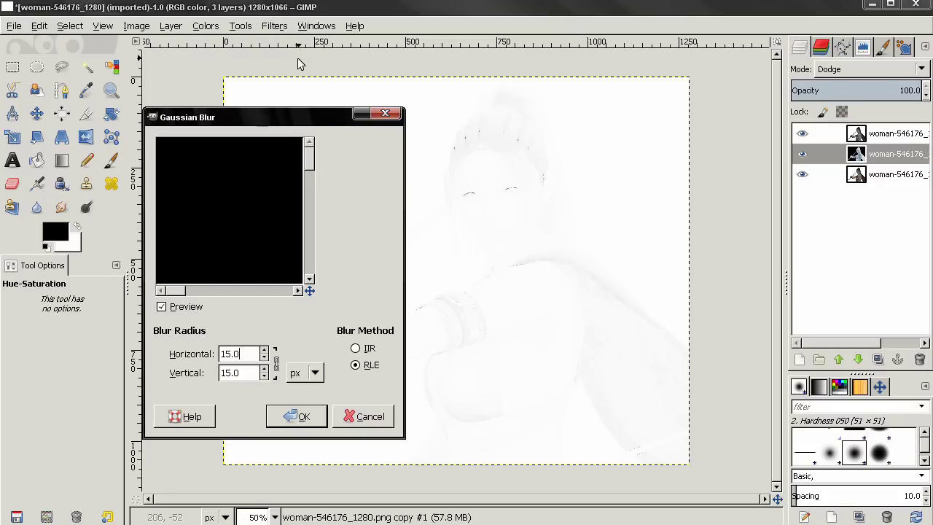
{"action": "double_click", "coordinate": [235, 354]}
{"action": "left_click", "coordinate": [235, 354]}
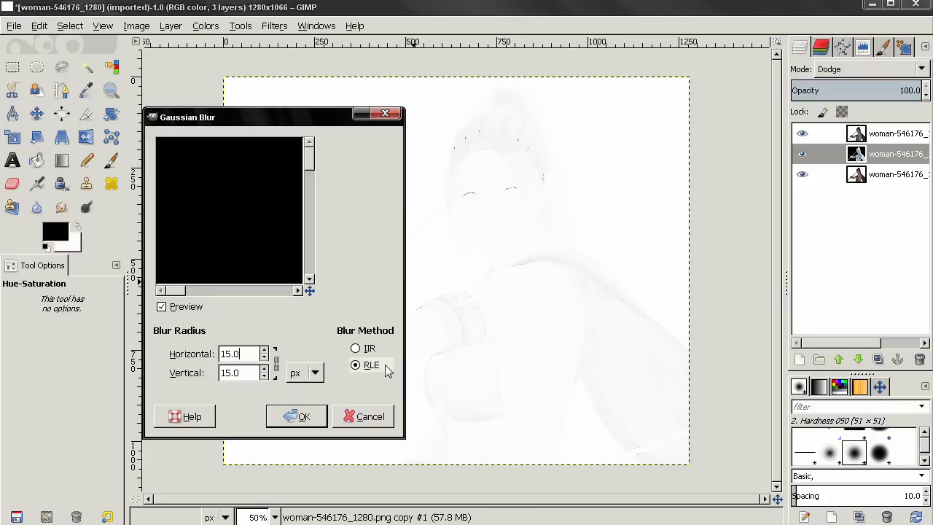
{"action": "left_click", "coordinate": [247, 372]}
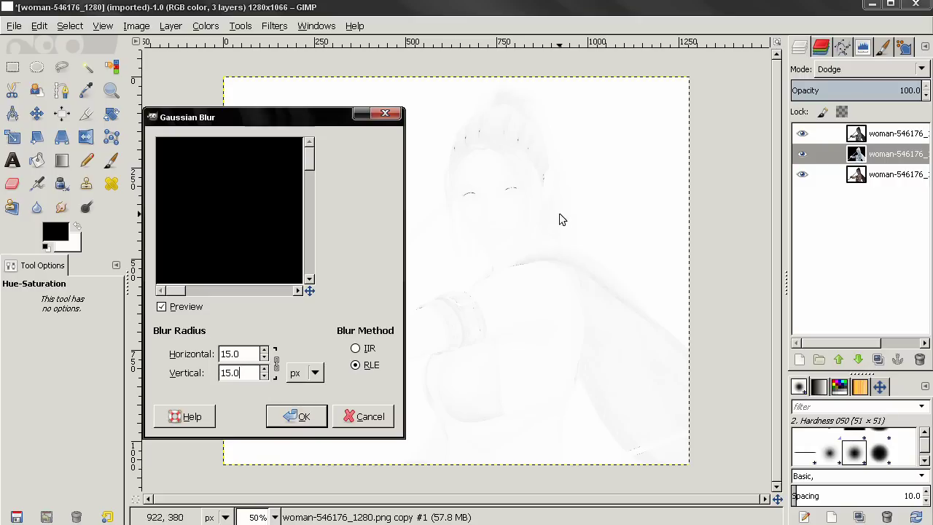
{"action": "left_click", "coordinate": [302, 417]}
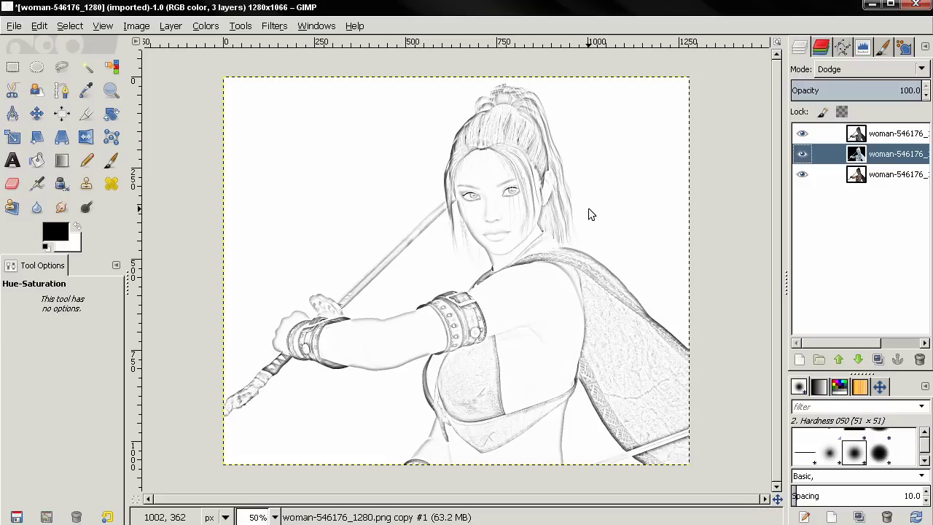
Step: Select the bottom photo layer and bring up its Levels dialog
{"action": "left_click", "coordinate": [875, 175]}
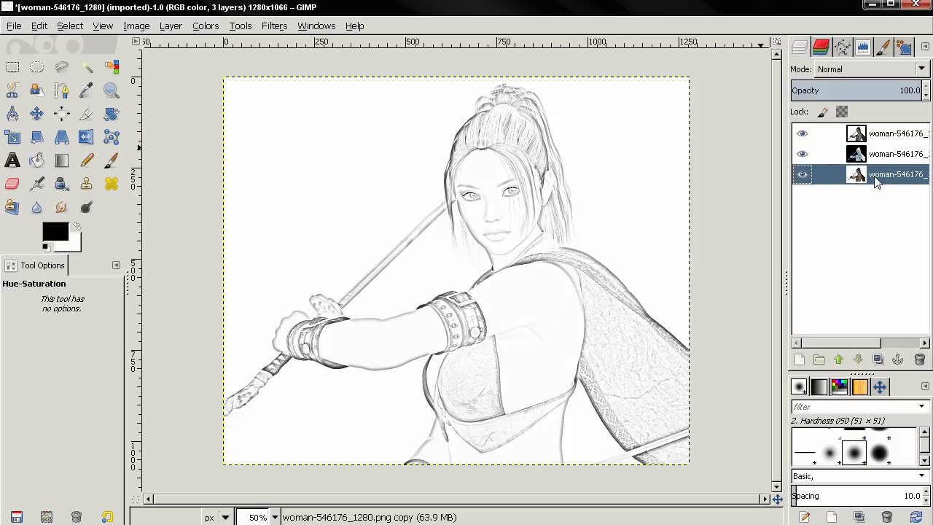
{"action": "left_click", "coordinate": [205, 26]}
{"action": "left_click", "coordinate": [221, 120]}
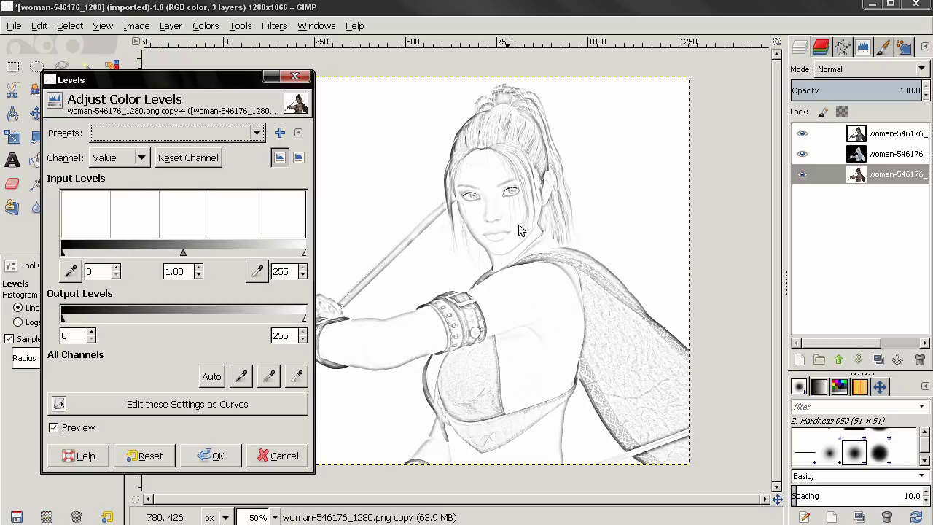
Step: Apply Levels with black point 17, gamma 0.95 and white point 245
{"action": "left_click_drag", "start_coordinate": [63, 257], "coordinate": [78, 255]}
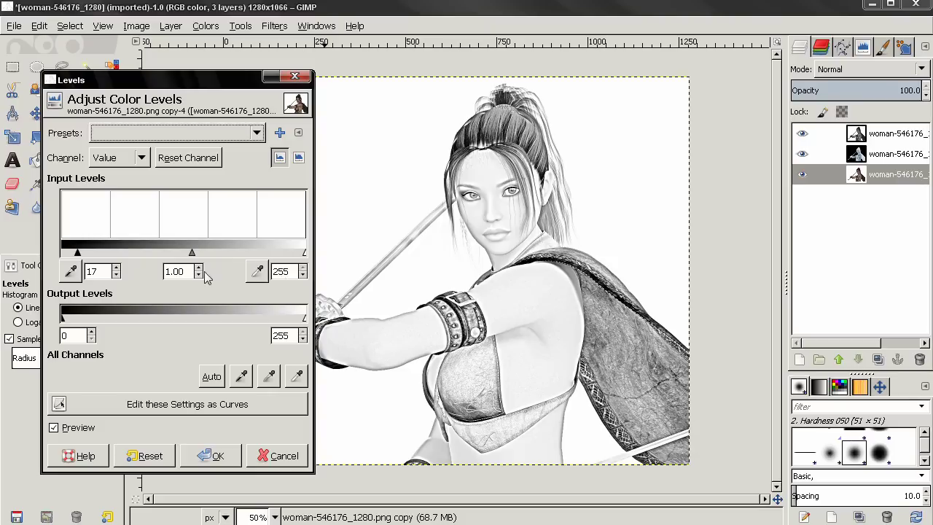
{"action": "left_click_drag", "start_coordinate": [303, 255], "coordinate": [296, 256]}
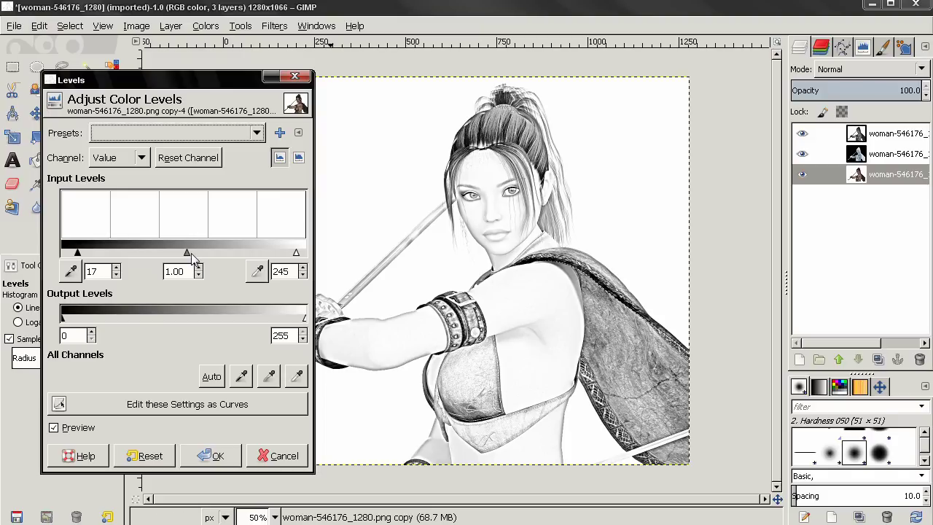
{"action": "left_click_drag", "start_coordinate": [192, 254], "coordinate": [189, 256]}
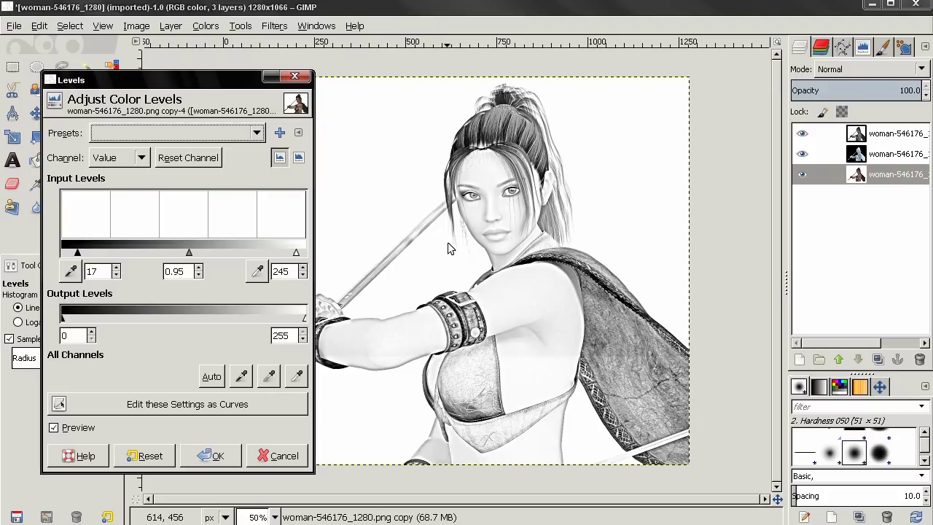
{"action": "left_click", "coordinate": [213, 456]}
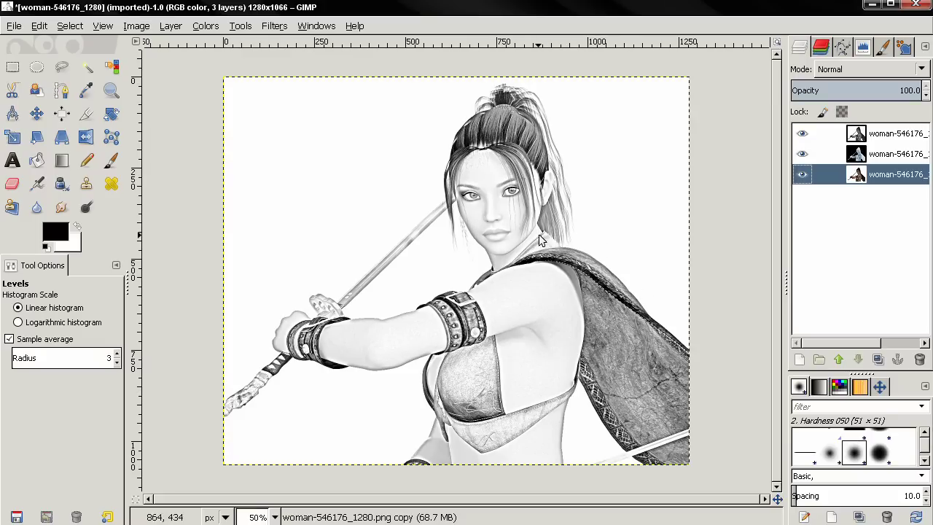
{"action": "key", "text": "plus"}
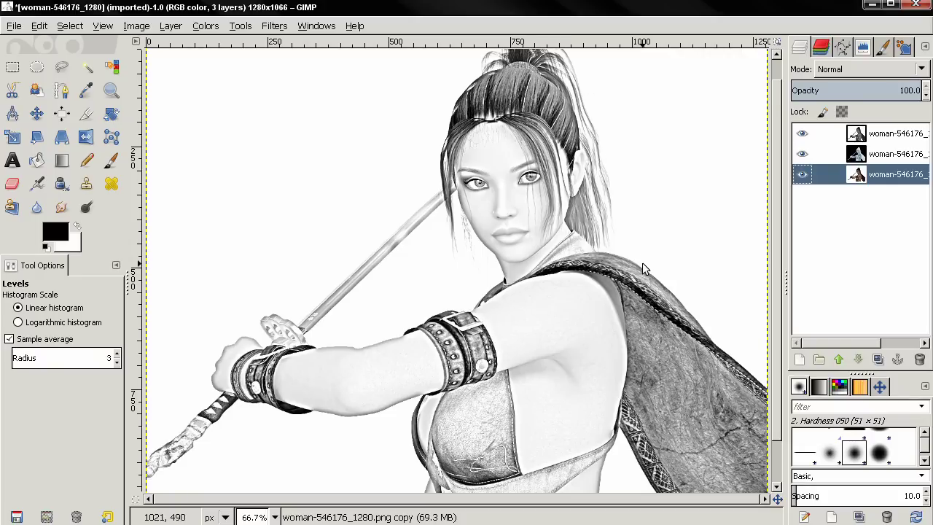
{"action": "left_click_drag", "start_coordinate": [641, 262], "coordinate": [613, 252]}
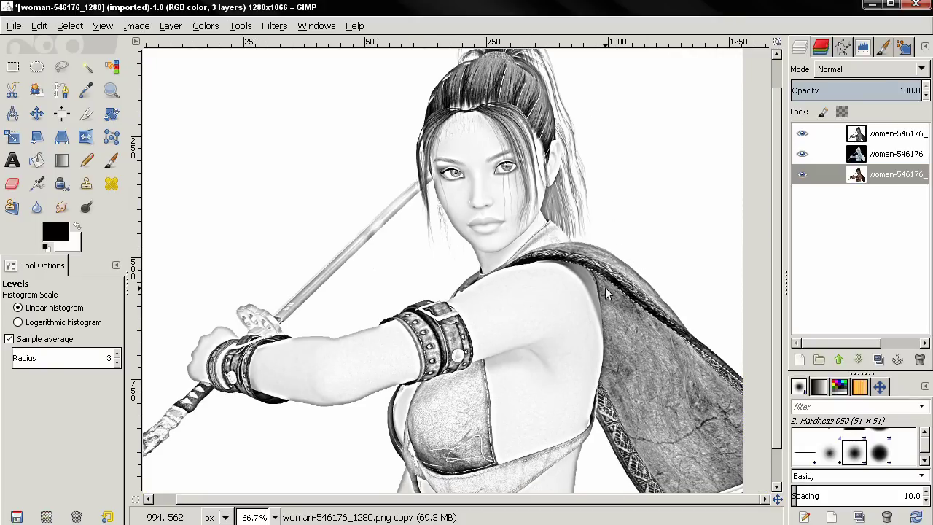
{"action": "key", "text": "minus"}
{"action": "left_click_drag", "start_coordinate": [608, 280], "coordinate": [589, 284]}
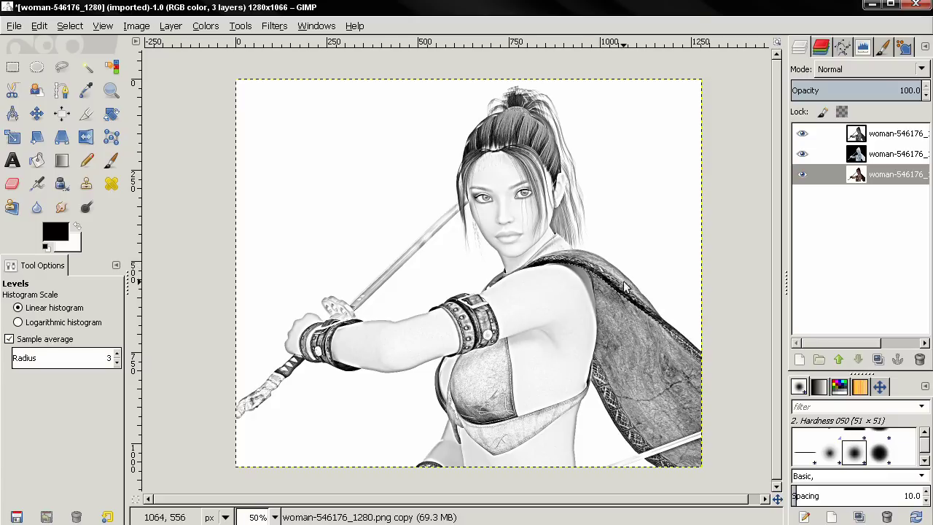
{"action": "left_click_drag", "start_coordinate": [600, 325], "coordinate": [591, 323]}
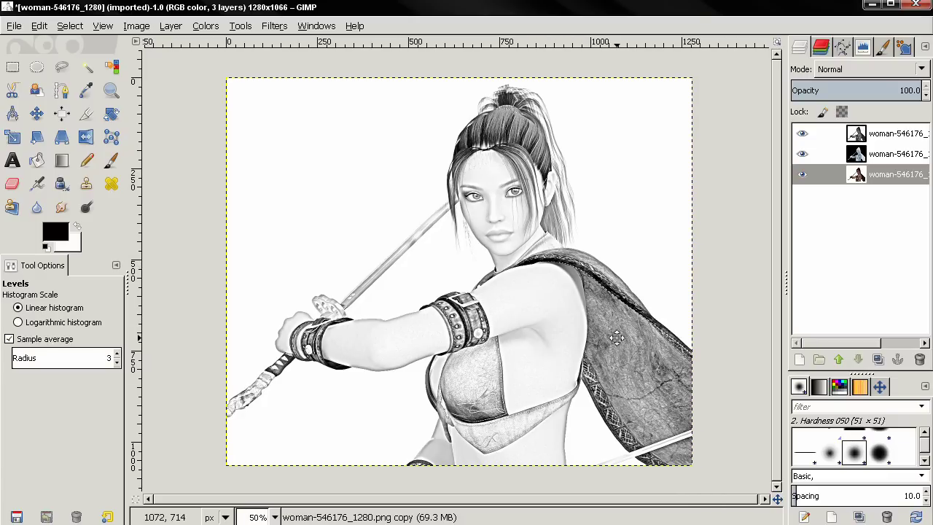